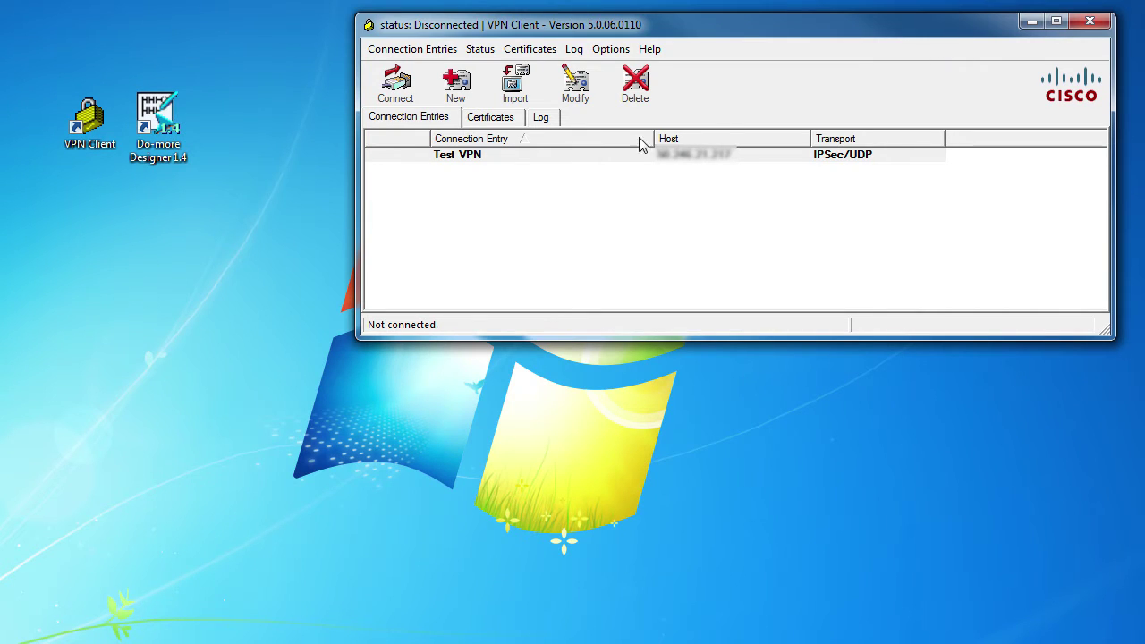
Connect to the Test VPN entry in Cisco VPN Client, authenticating with the account password.
{"action": "left_click", "coordinate": [499, 161]}
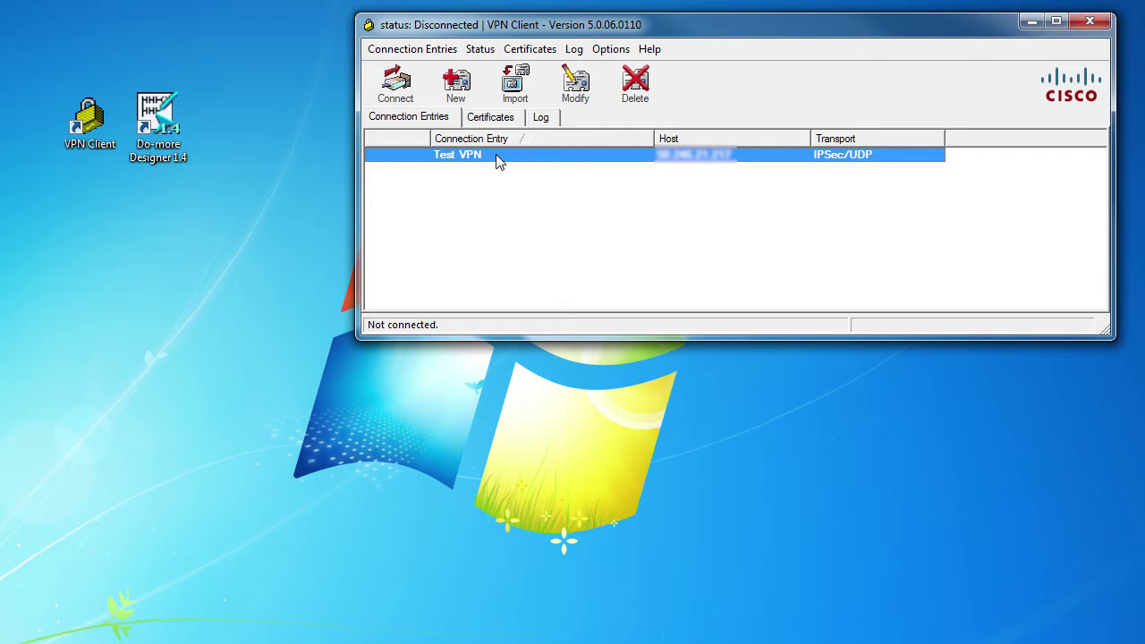
{"action": "left_click", "coordinate": [395, 85]}
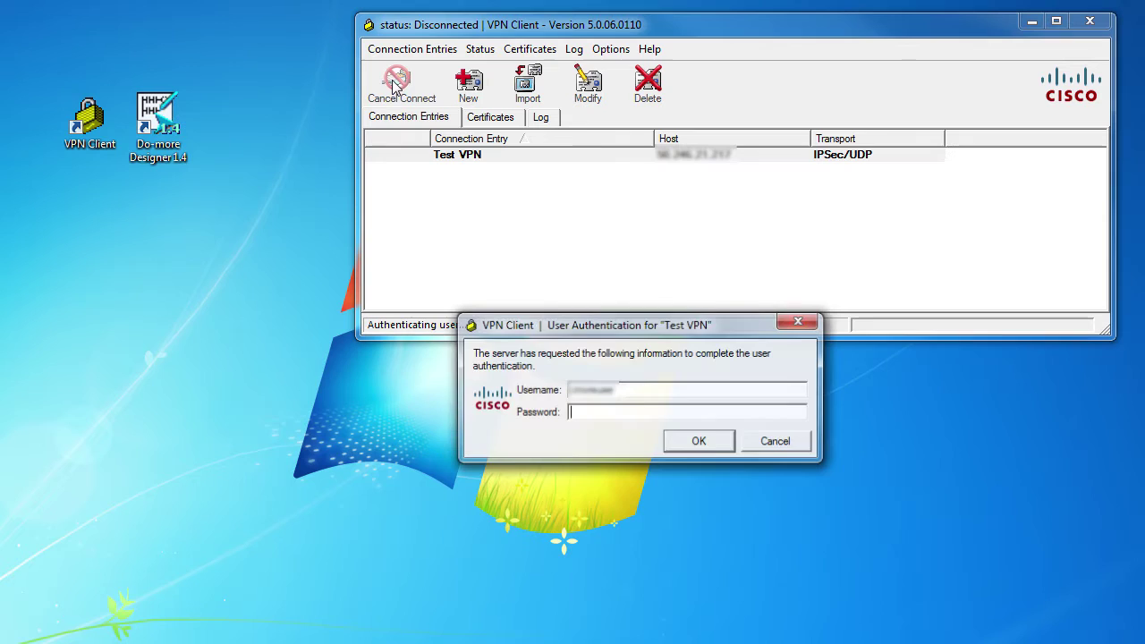
{"action": "left_click", "coordinate": [594, 412]}
{"action": "type", "text": "*******"}
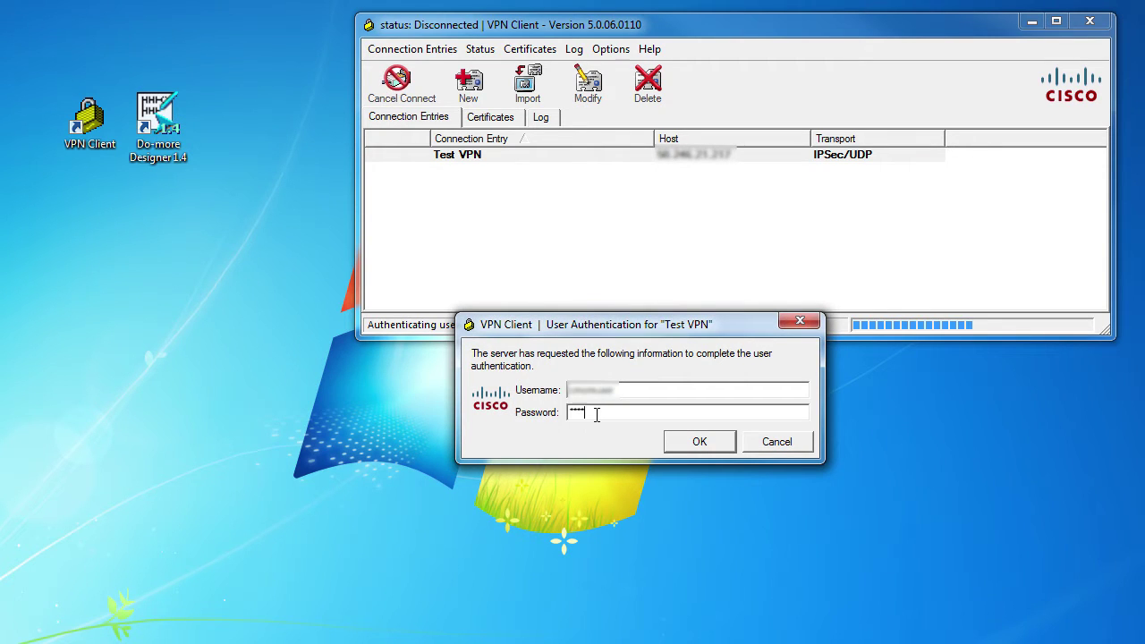
{"action": "key", "text": "Return"}
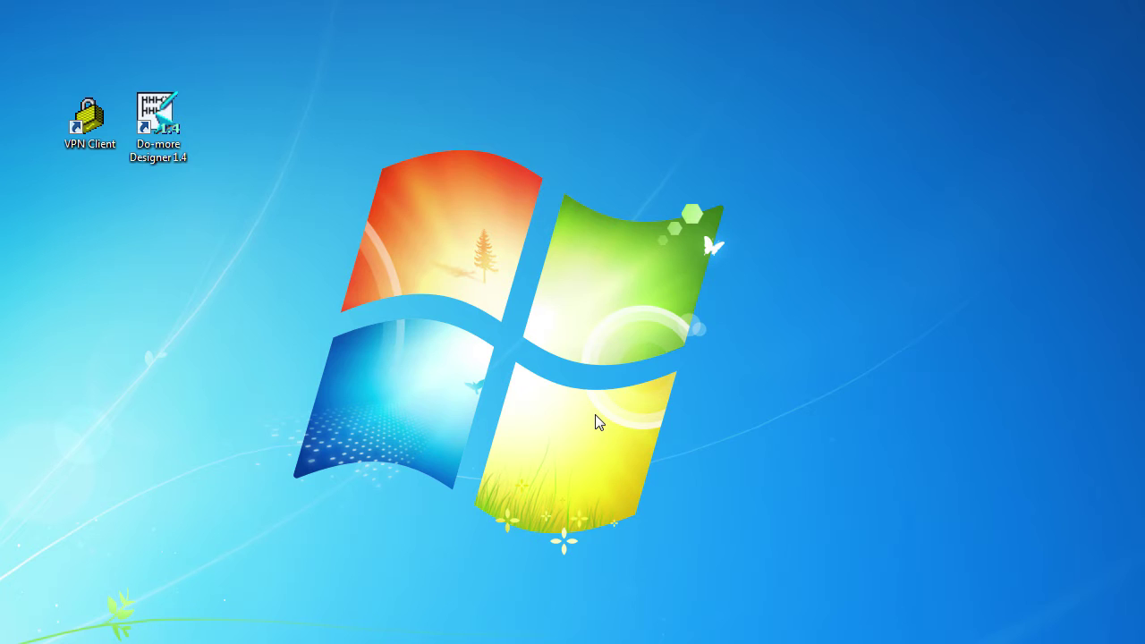
Launch Do-more Designer 1.4 and create project 'VPN Test' for an H2 Series H2-DM1E CPU.
{"action": "left_click", "coordinate": [157, 134]}
{"action": "left_click", "coordinate": [156, 134]}
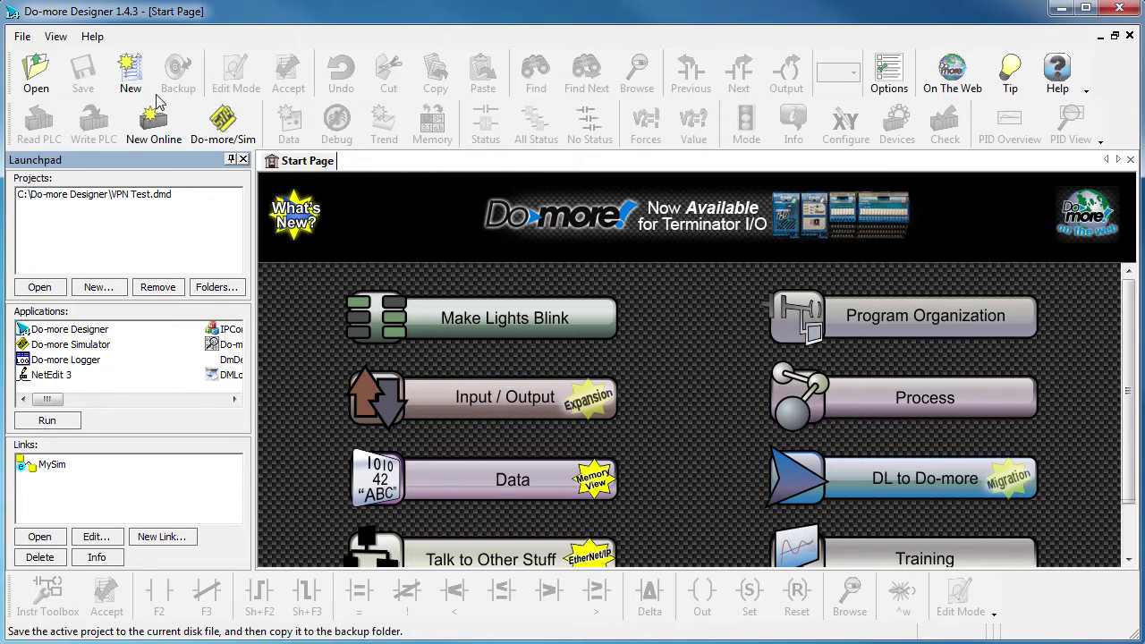
{"action": "left_click", "coordinate": [134, 79]}
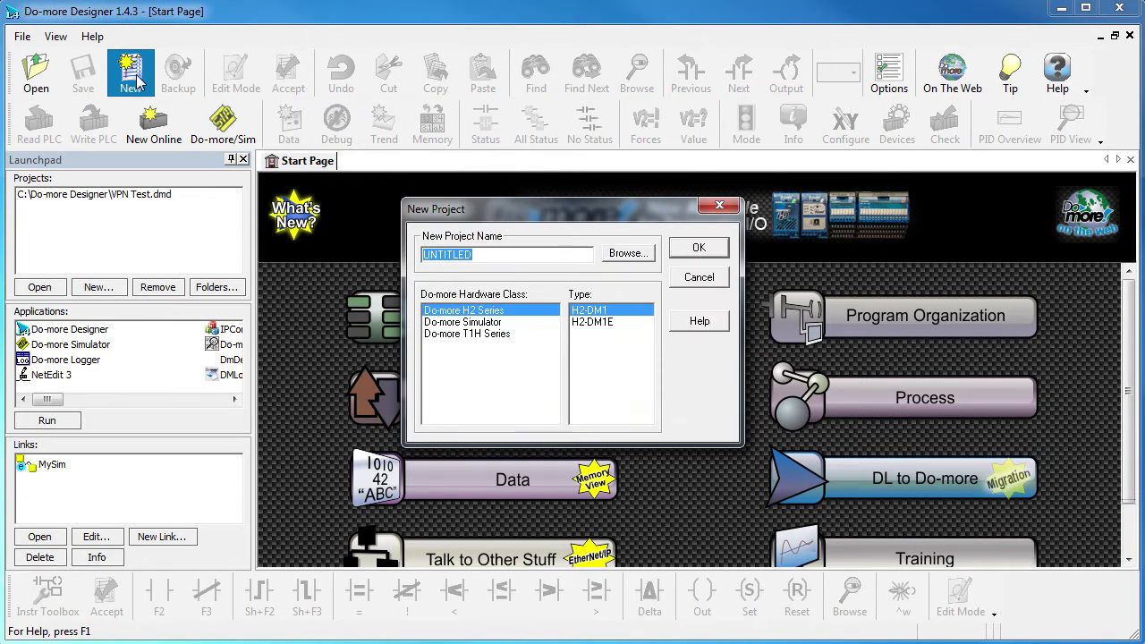
{"action": "type", "text": "VPN Test"}
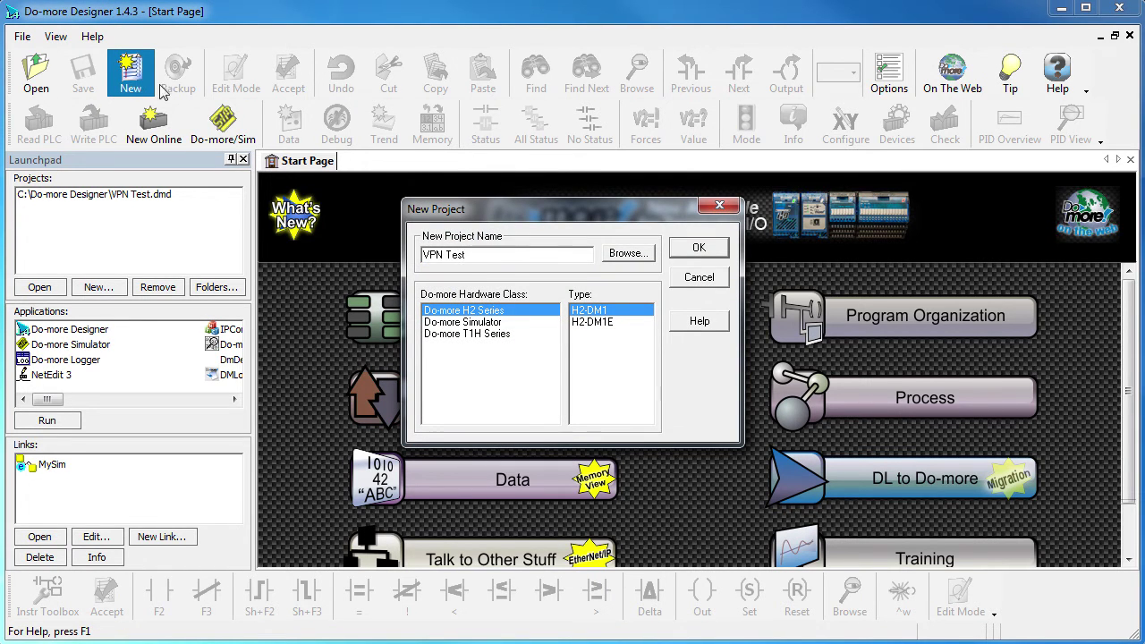
{"action": "left_click", "coordinate": [590, 322]}
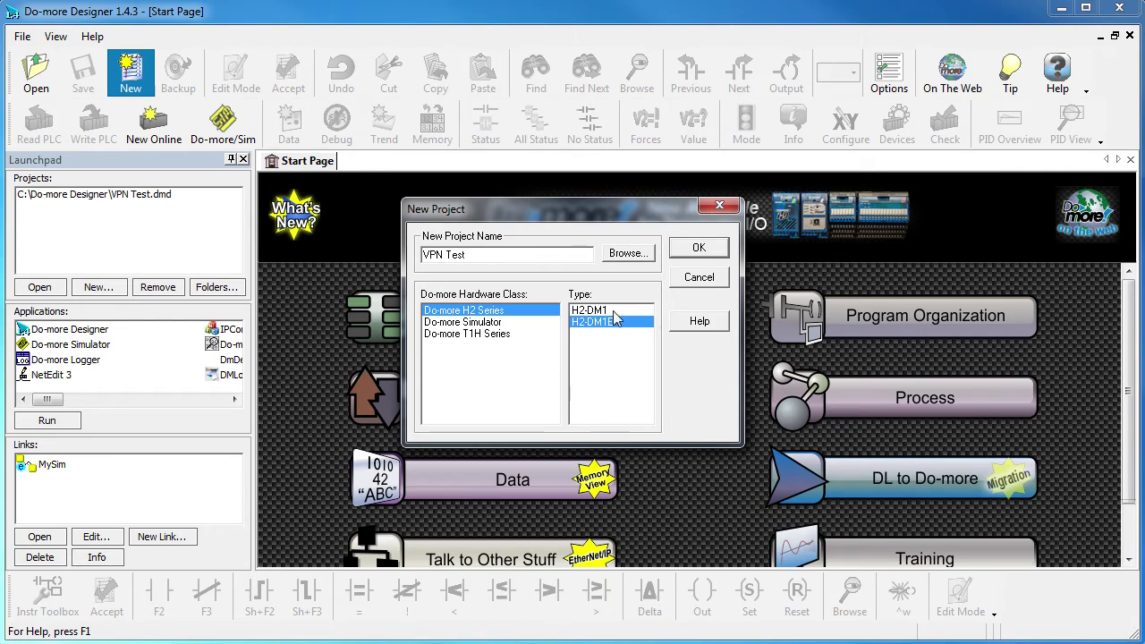
{"action": "left_click", "coordinate": [696, 249]}
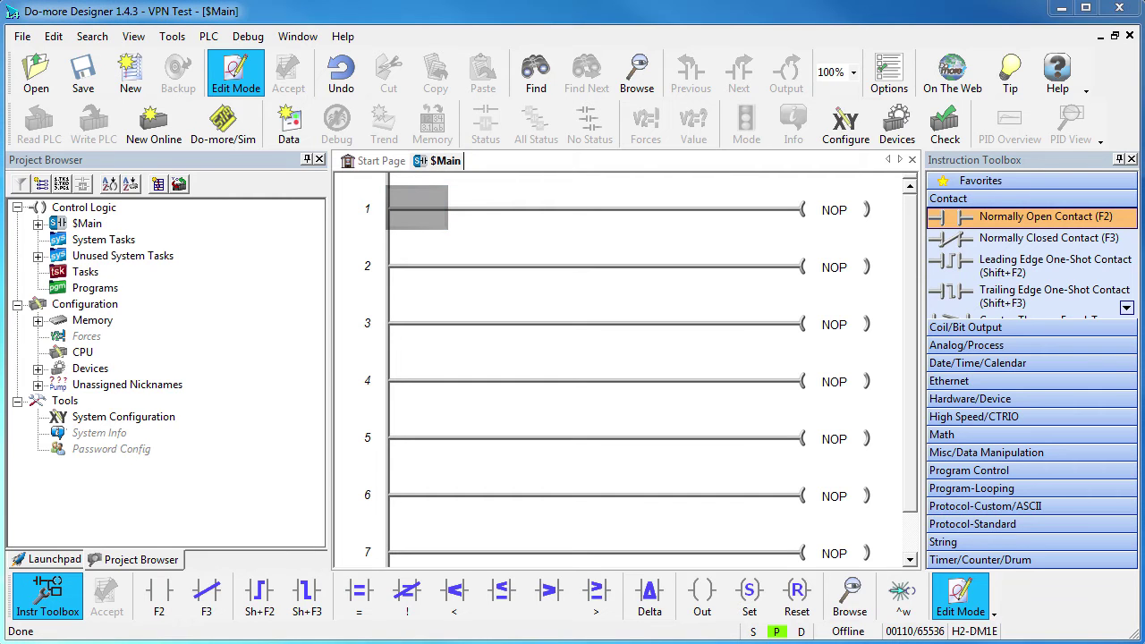
From PLC > Connect, add an Ethernet UDP/IP link using the Cisco Systems VPN Adapter.
{"action": "left_click", "coordinate": [209, 38]}
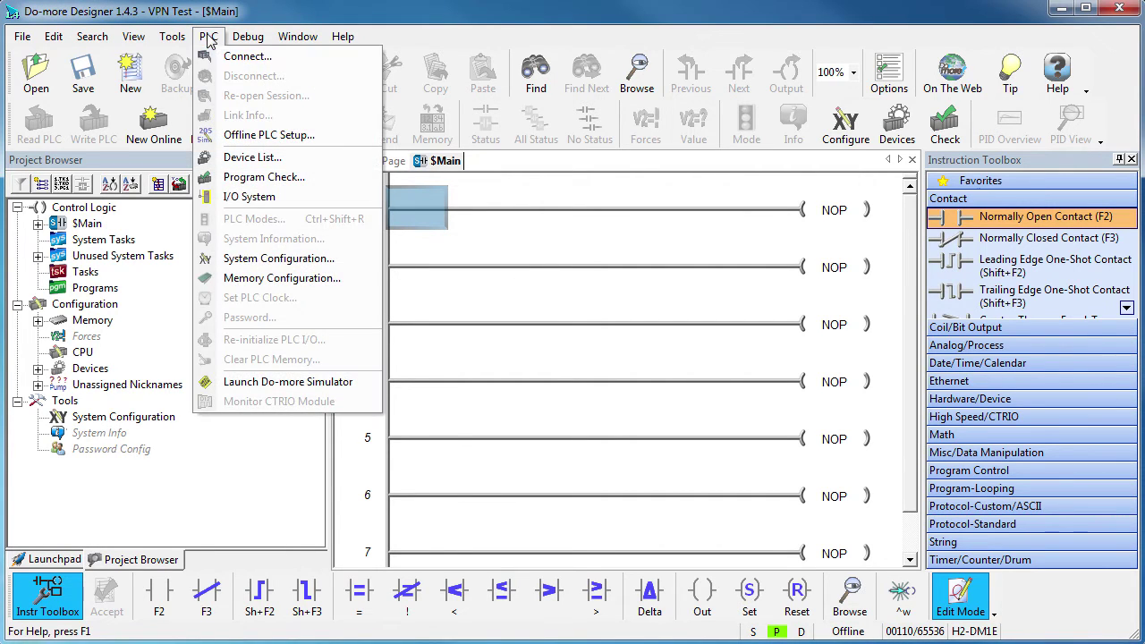
{"action": "left_click", "coordinate": [226, 56]}
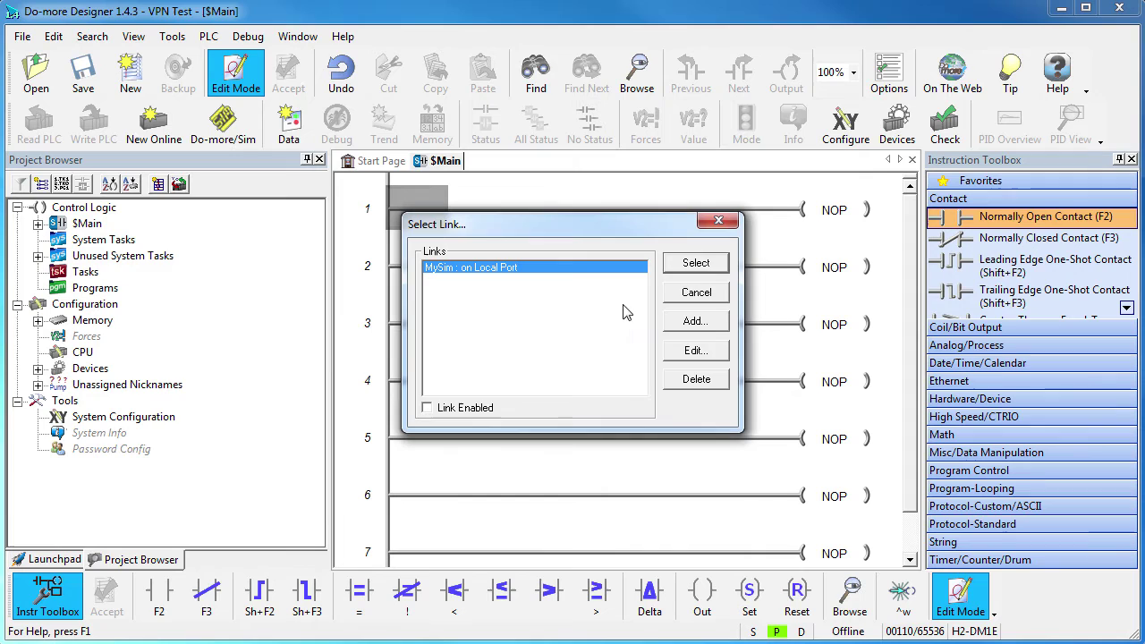
{"action": "left_click", "coordinate": [696, 321]}
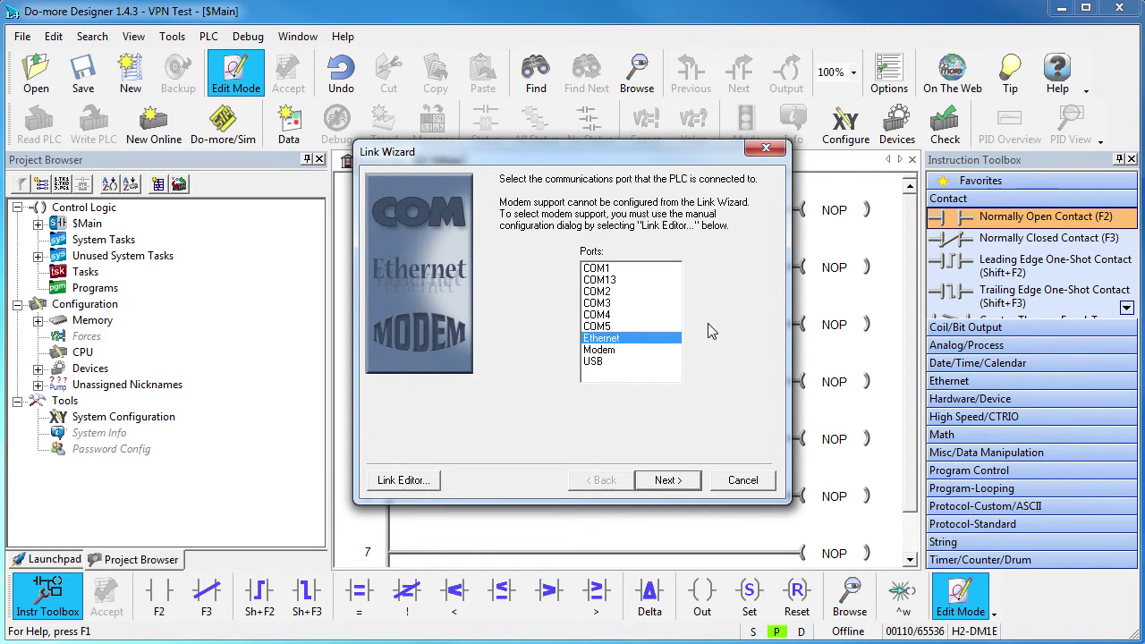
{"action": "left_click", "coordinate": [667, 484]}
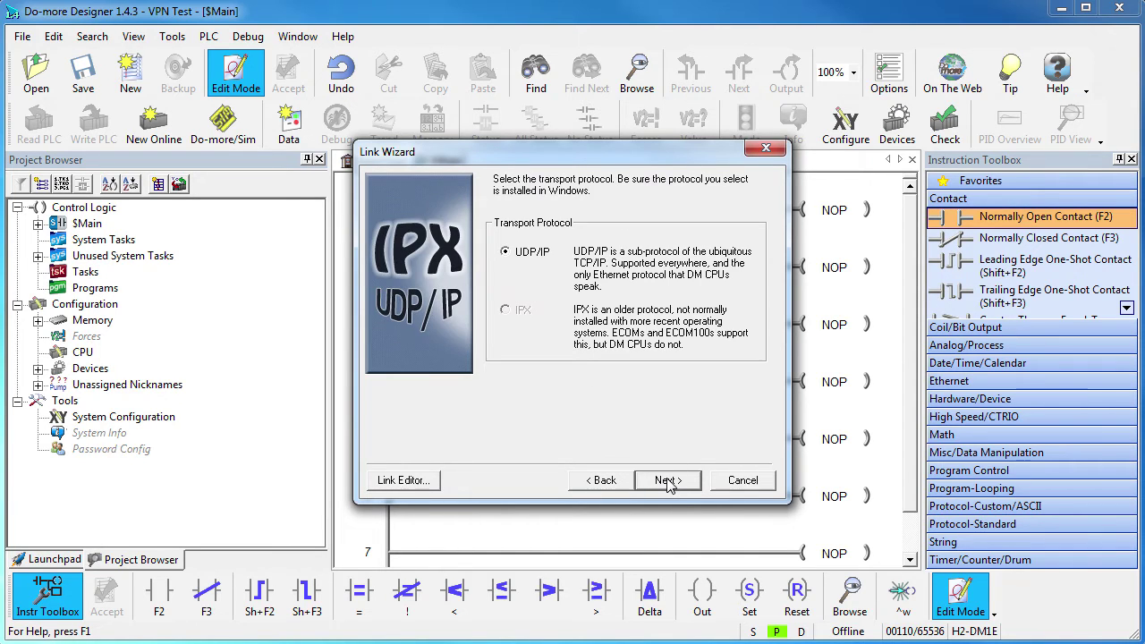
{"action": "left_click", "coordinate": [667, 483]}
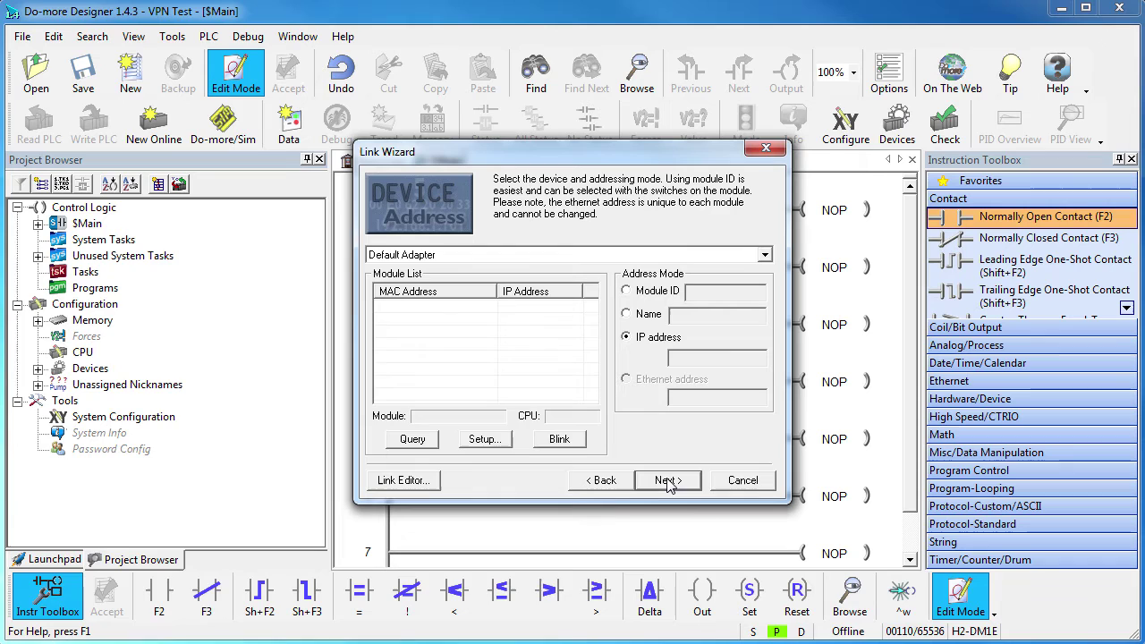
{"action": "left_click", "coordinate": [764, 256]}
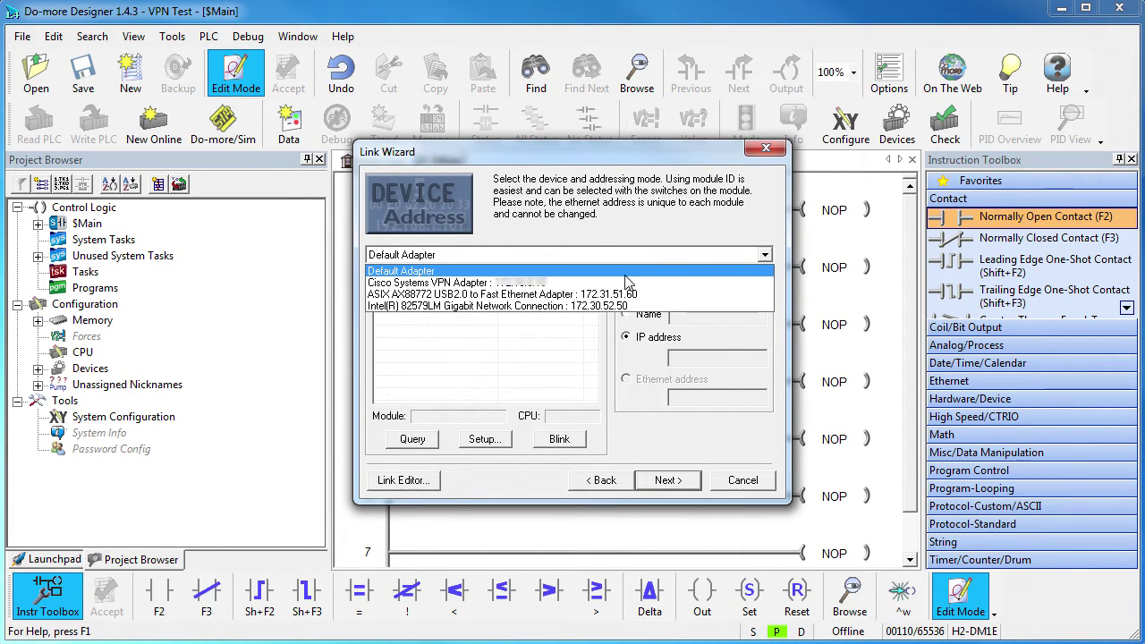
{"action": "left_click", "coordinate": [529, 283]}
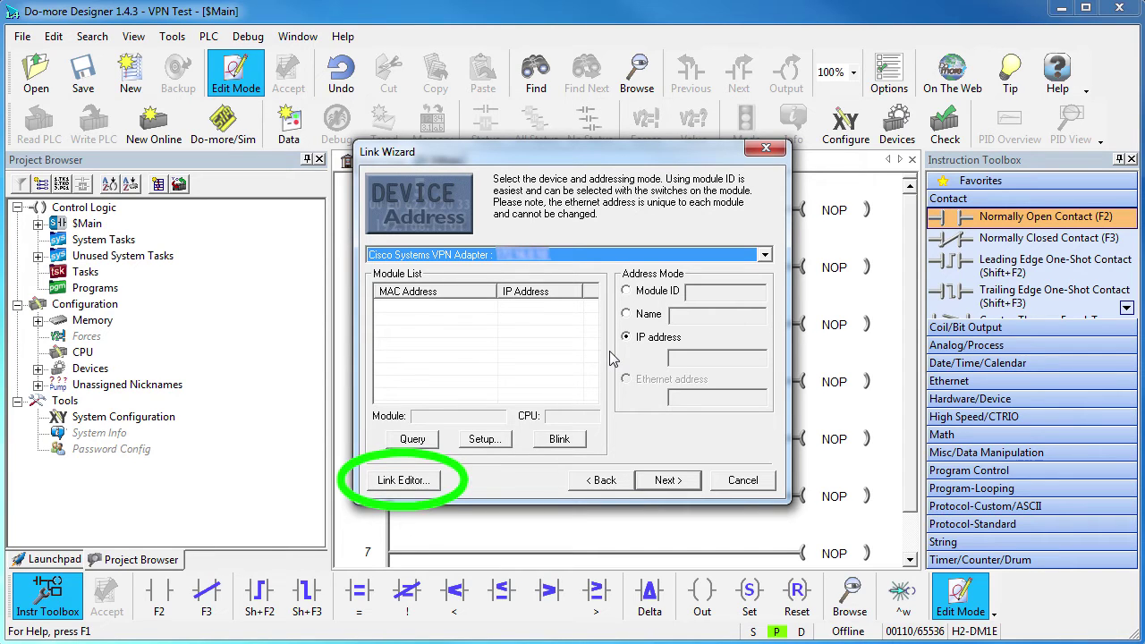
Configure the link manually, name it 'Do-more VPN' and set the PLC to Do-more H2-DM1E.
{"action": "left_click", "coordinate": [393, 483]}
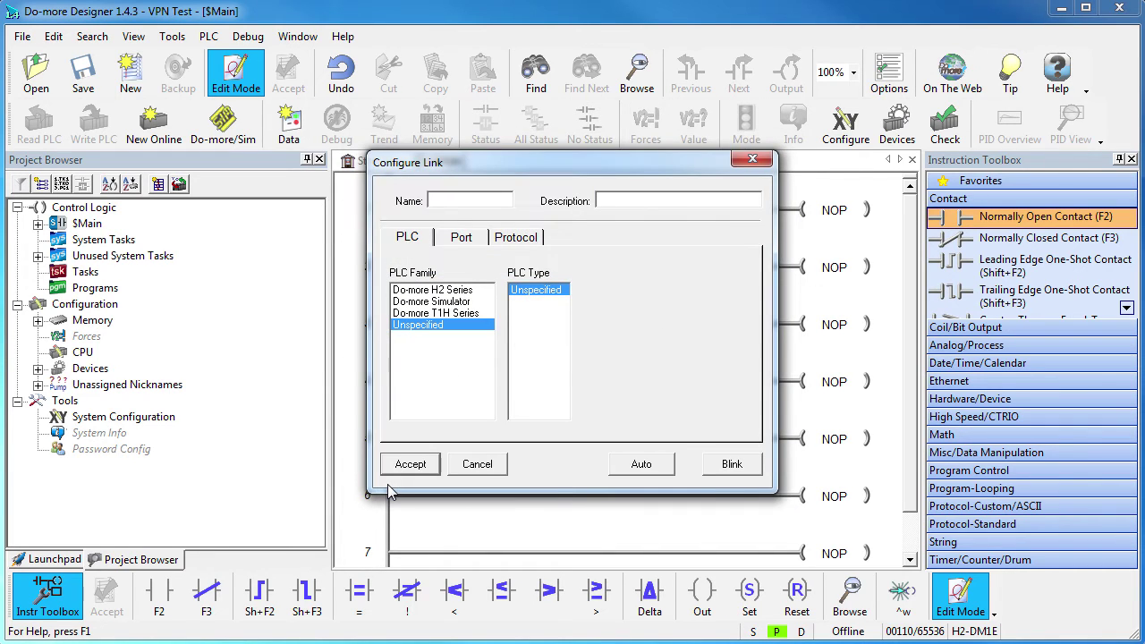
{"action": "type", "text": "Do-more VPN"}
{"action": "left_click", "coordinate": [429, 291]}
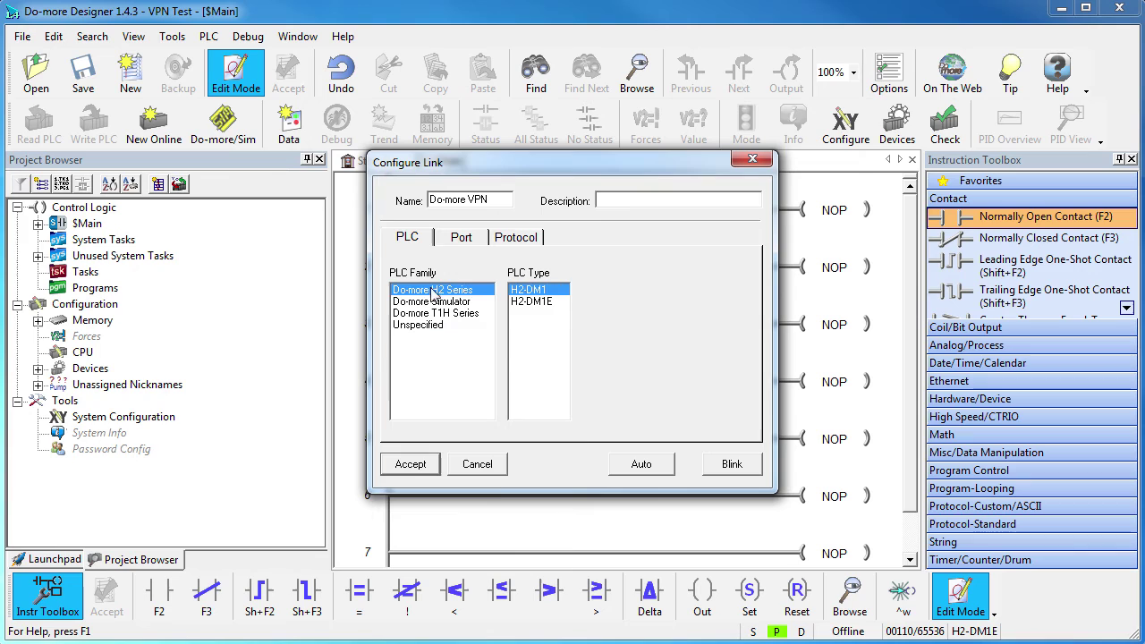
{"action": "left_click", "coordinate": [533, 302]}
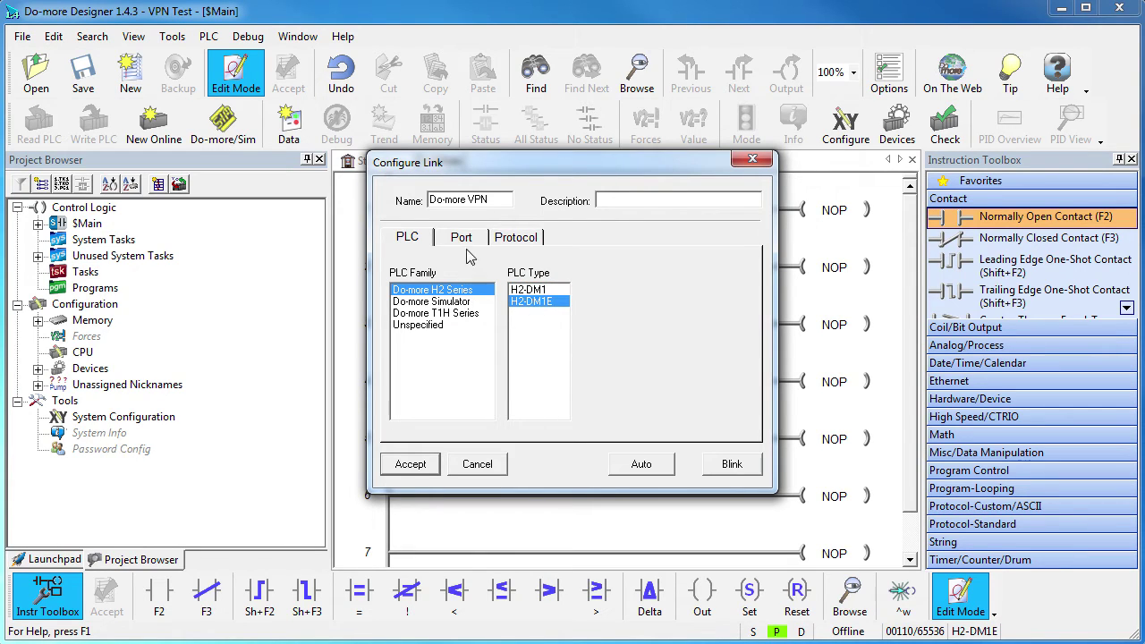
Set the link's IP address to 172.16.0.116, reviewing the advanced and protocol settings.
{"action": "left_click", "coordinate": [463, 241]}
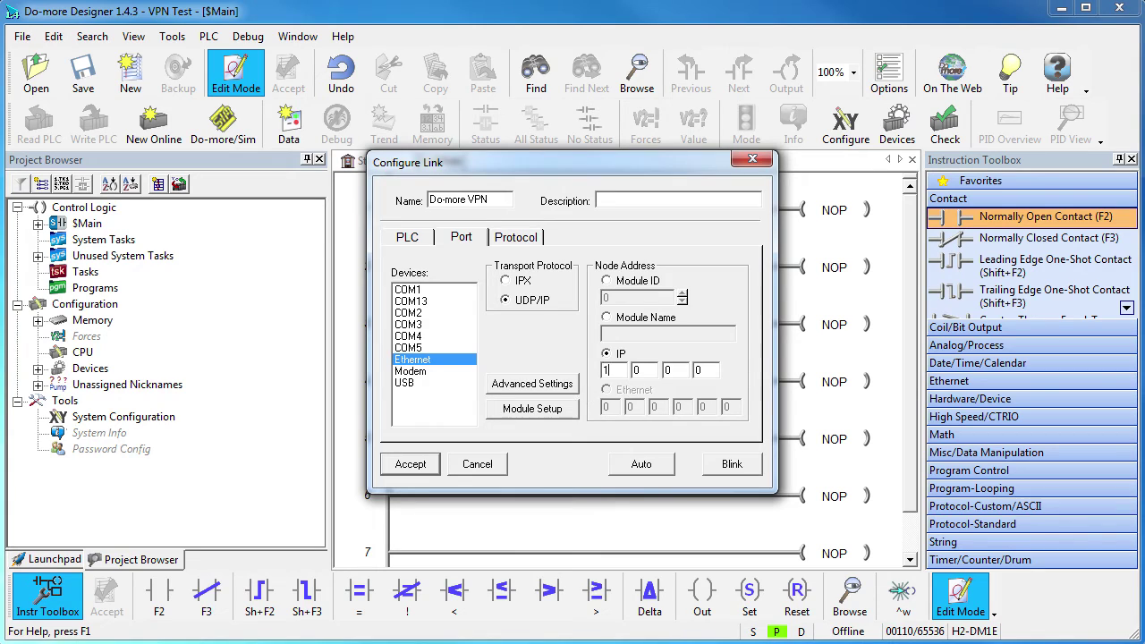
{"action": "type", "text": "172"}
{"action": "type", "text": ".16.0."}
{"action": "type", "text": "116"}
{"action": "left_click", "coordinate": [576, 385]}
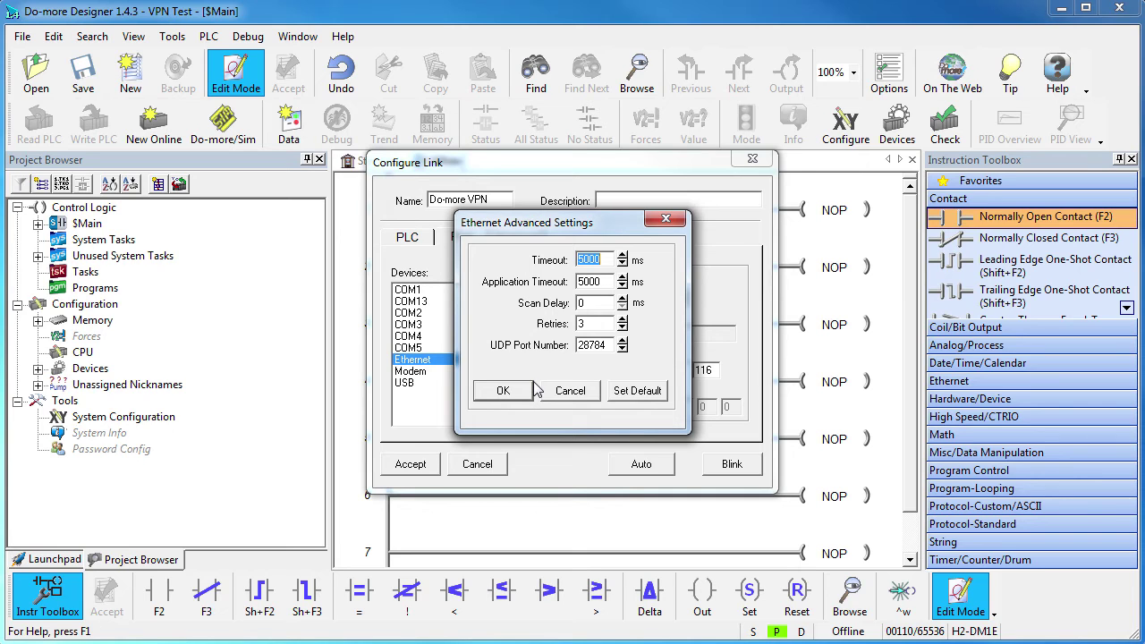
{"action": "left_click", "coordinate": [502, 390]}
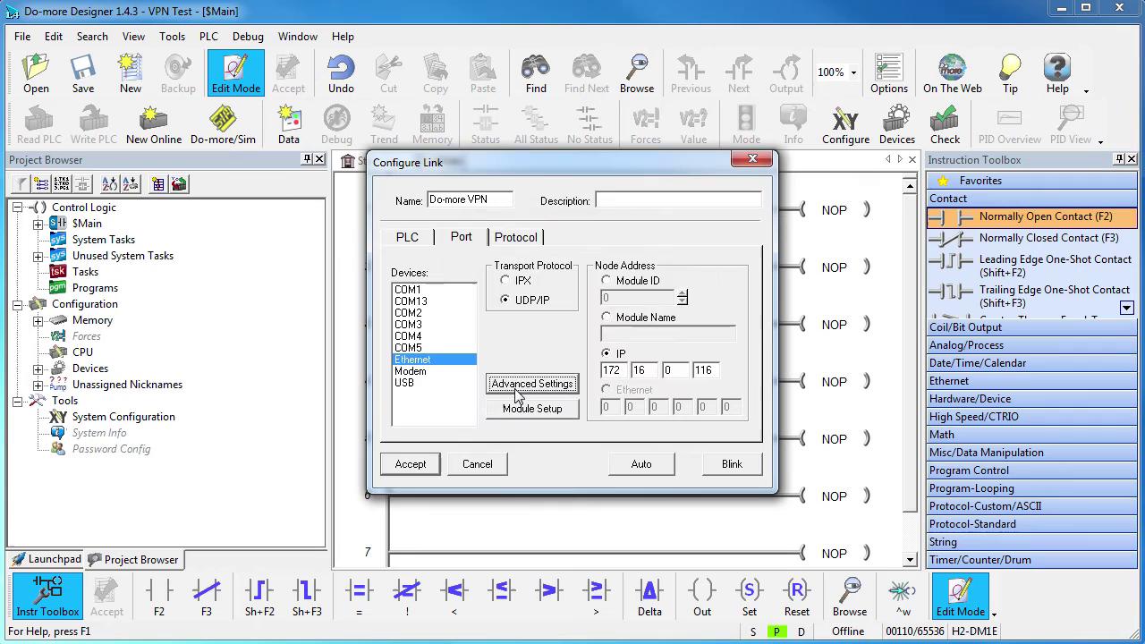
{"action": "left_click", "coordinate": [512, 237]}
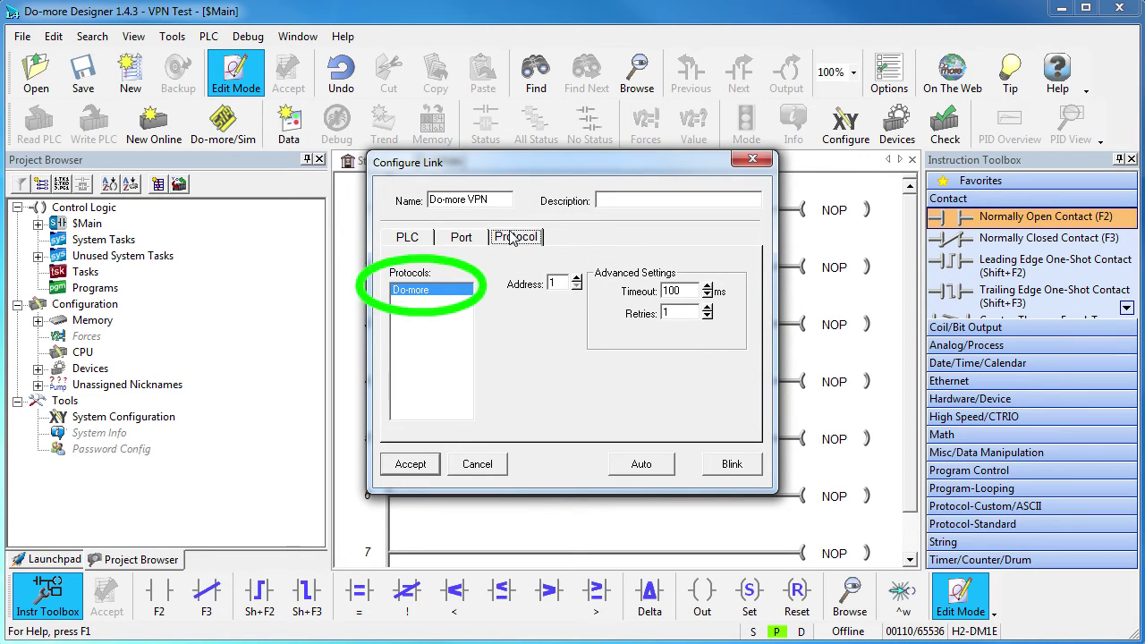
{"action": "left_click", "coordinate": [461, 237]}
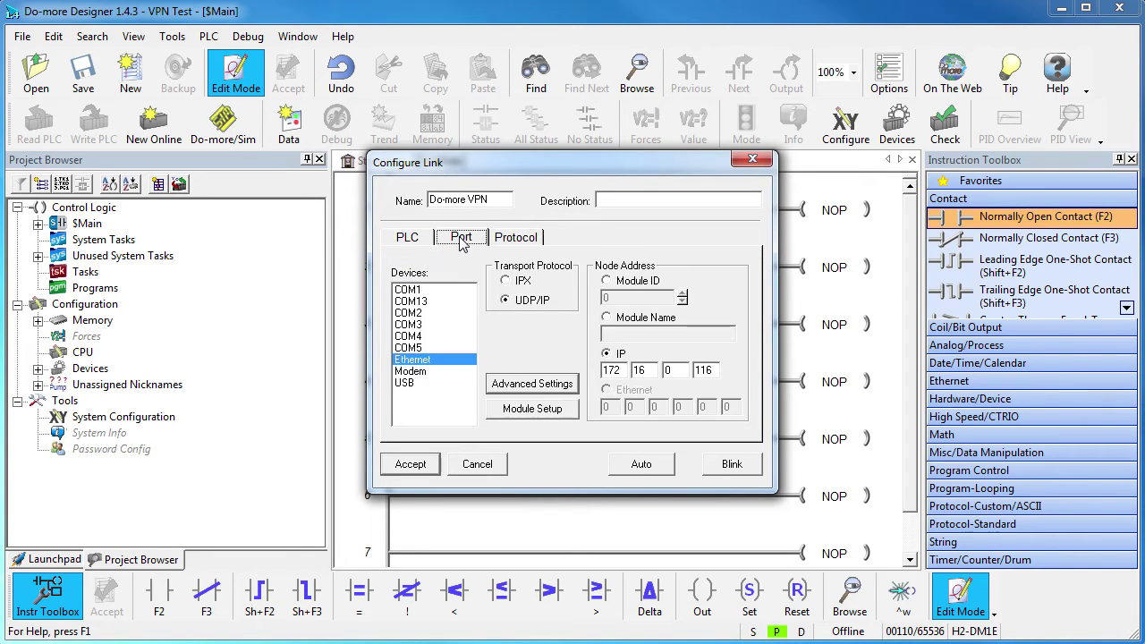
Ping 172.16.0.116 and 50.240.100.172 from an admin command prompt to compare reply times.
{"action": "left_click", "coordinate": [527, 386]}
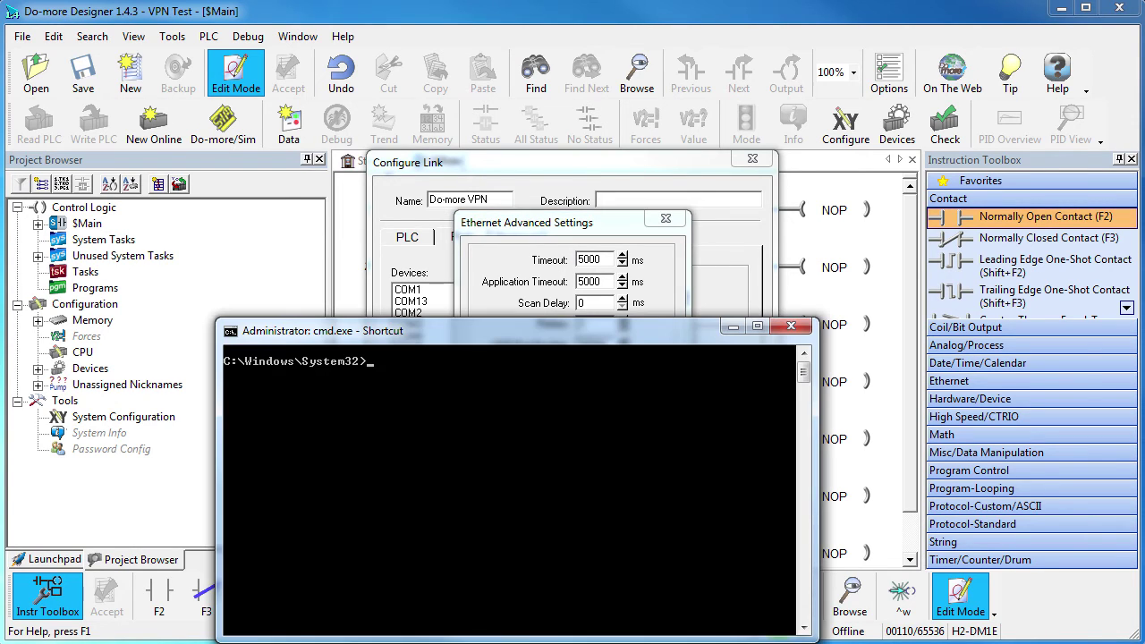
{"action": "type", "text": "ping 172.16.0.116"}
{"action": "key", "text": "Return"}
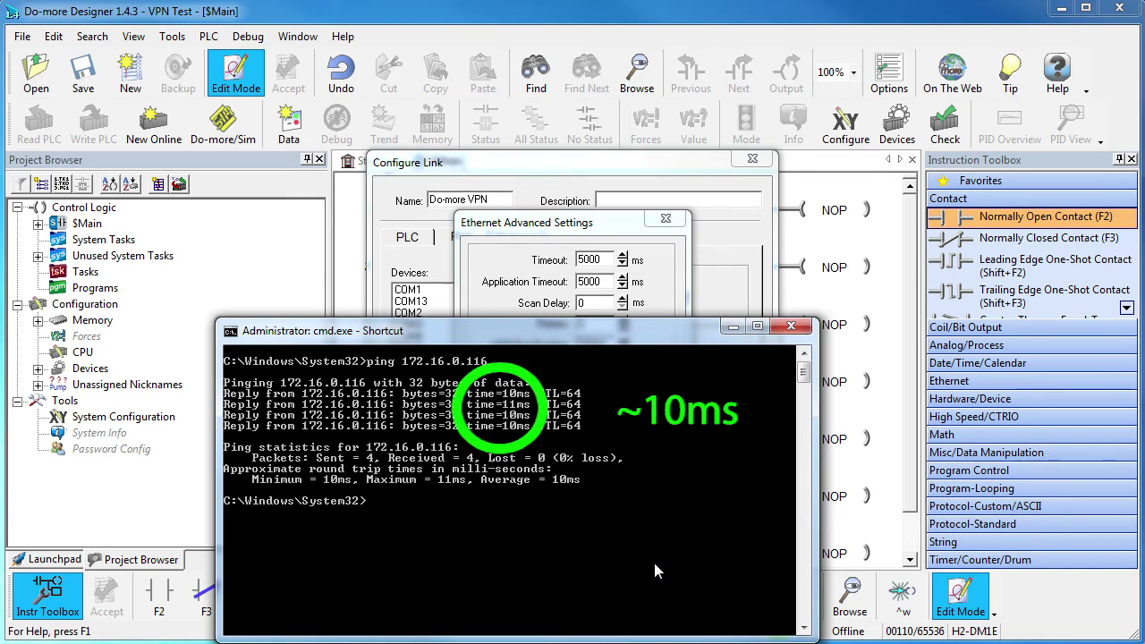
{"action": "type", "text": "p"}
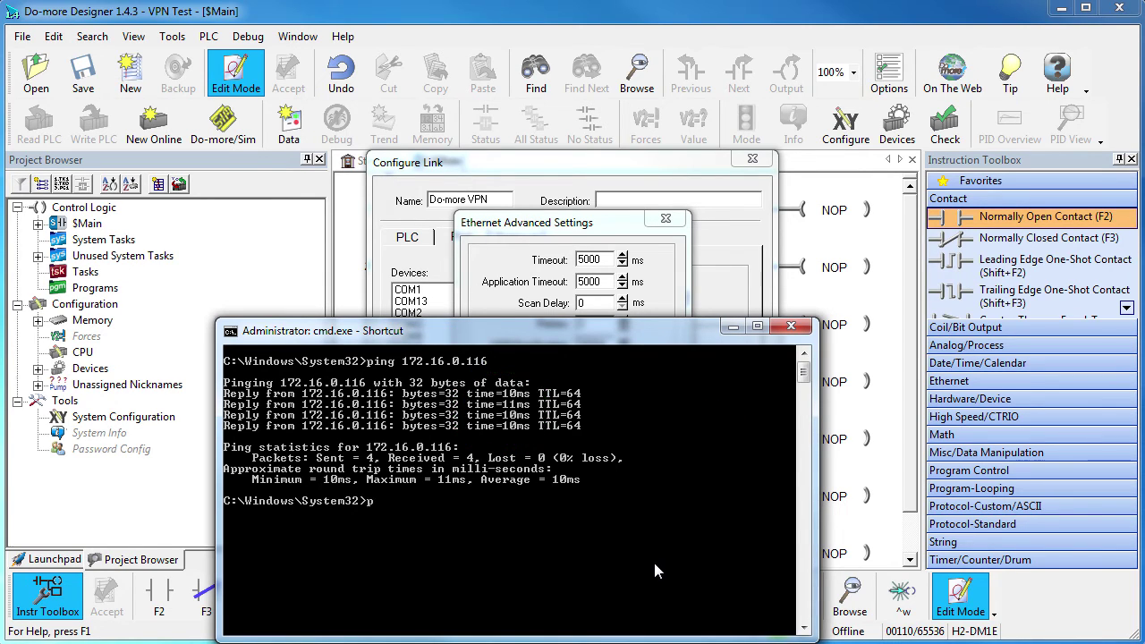
{"action": "type", "text": "ing 50.240.100.172"}
{"action": "key", "text": "Return"}
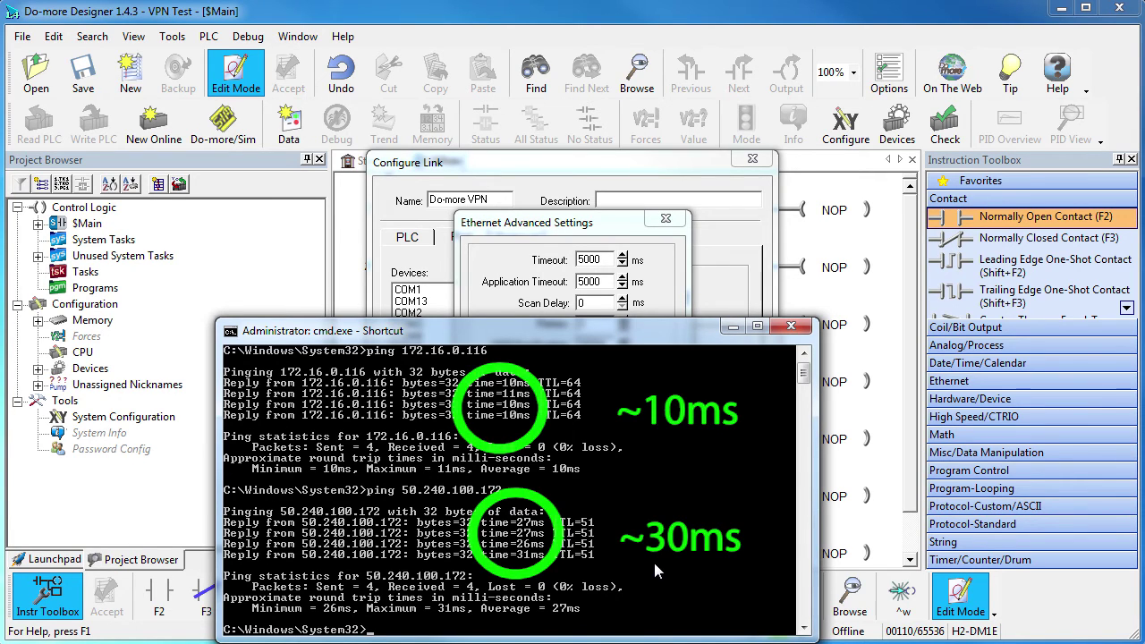
Change the Ethernet advanced Timeout to 1000 ms.
{"action": "left_click", "coordinate": [790, 328]}
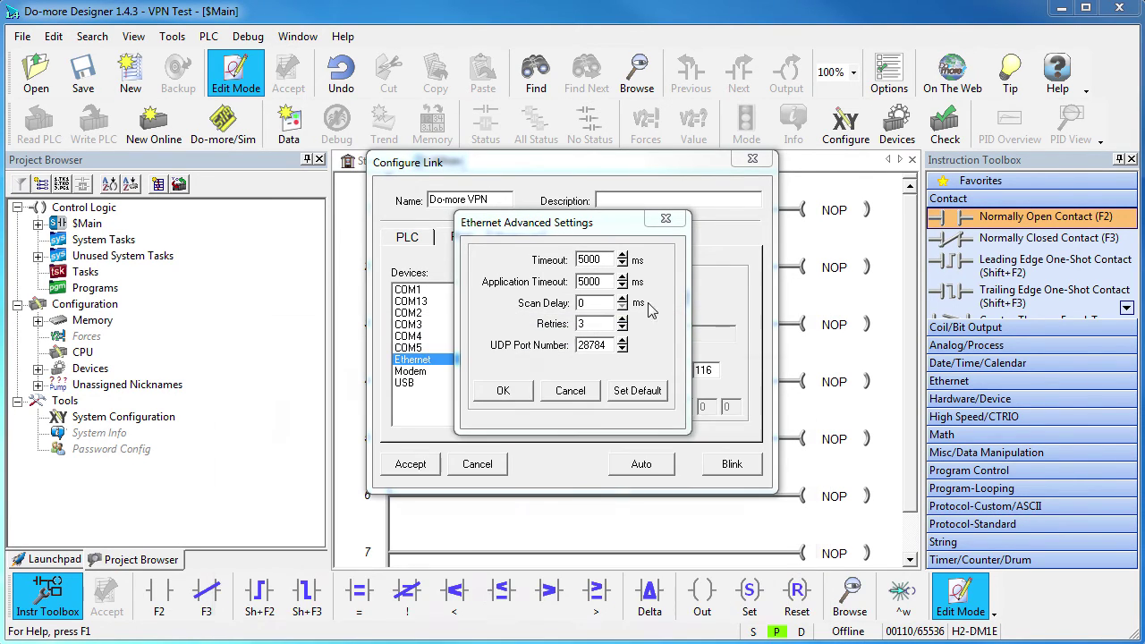
{"action": "left_click", "coordinate": [579, 259]}
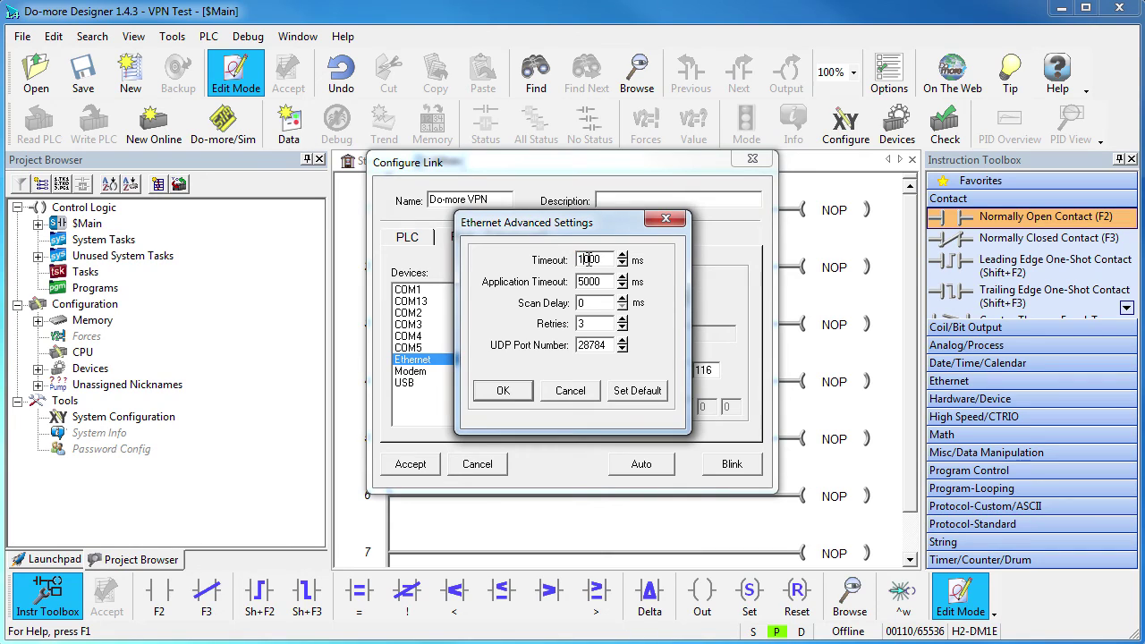
{"action": "key", "text": "BackSpace"}
{"action": "type", "text": "1"}
{"action": "left_click", "coordinate": [506, 391]}
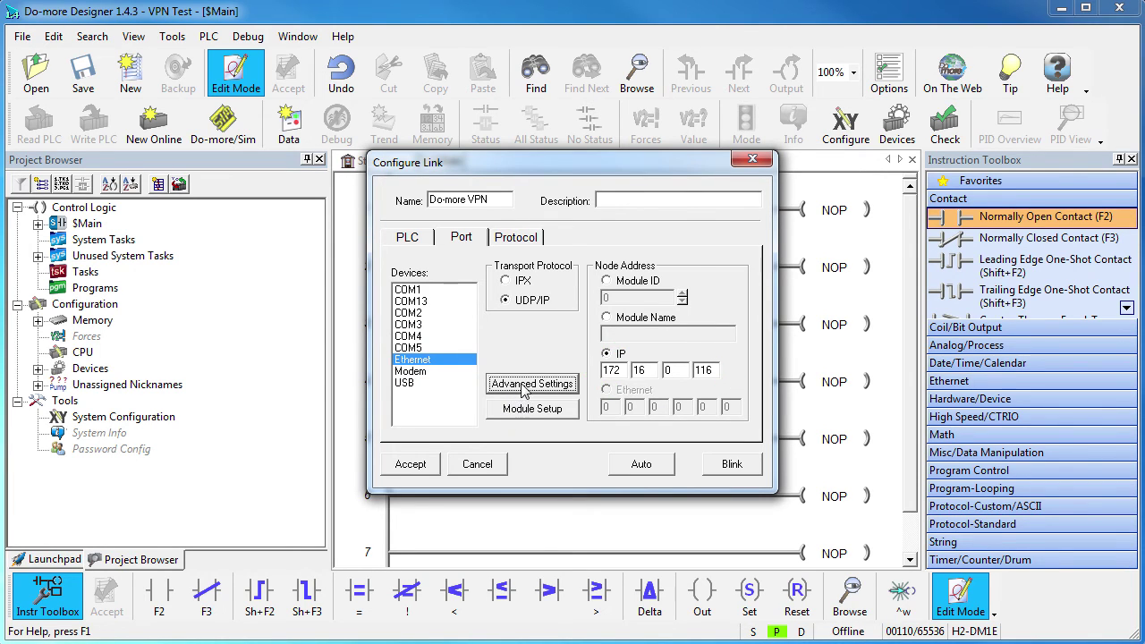
Recheck UDP port 28784 and the protocol settings, then save the Do-more VPN link.
{"action": "left_click", "coordinate": [531, 384]}
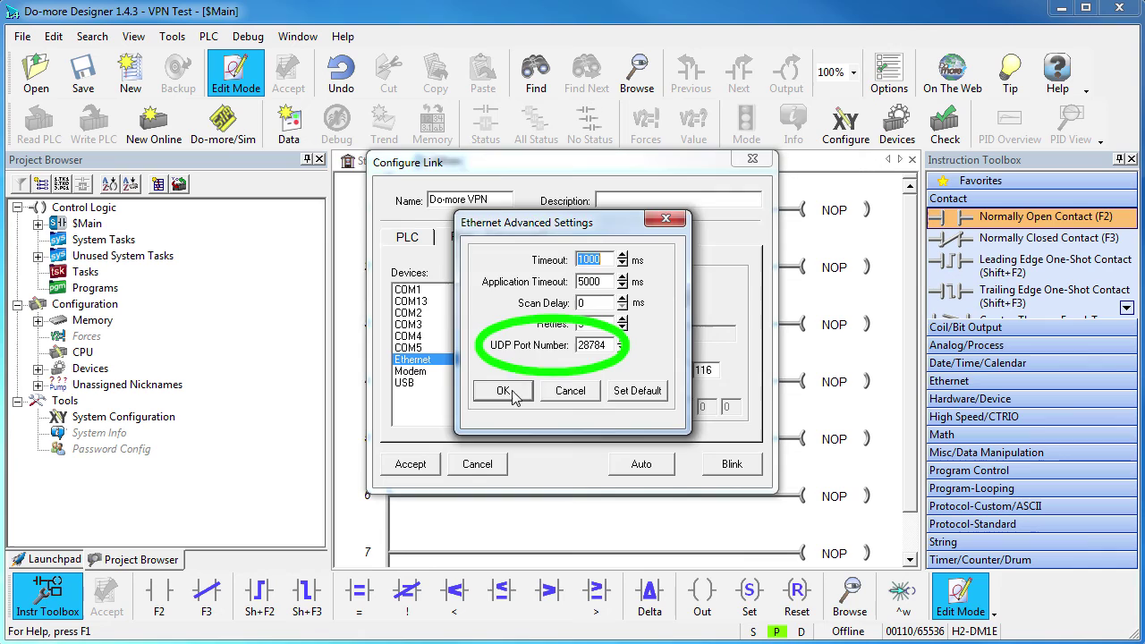
{"action": "left_click", "coordinate": [503, 391]}
{"action": "left_click", "coordinate": [527, 241]}
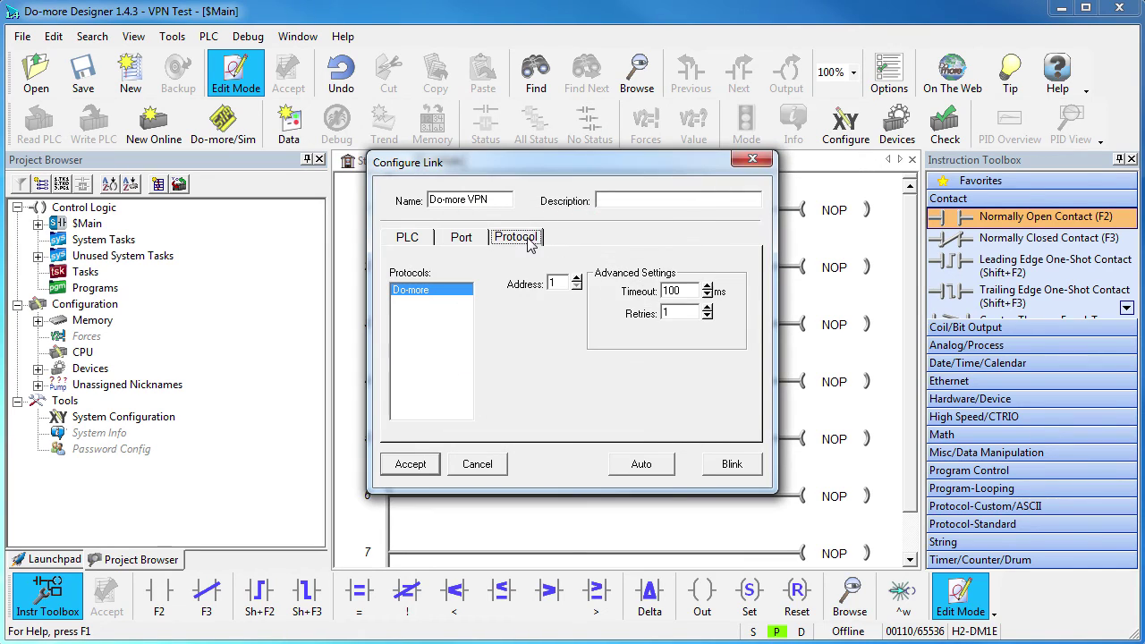
{"action": "left_click", "coordinate": [410, 464]}
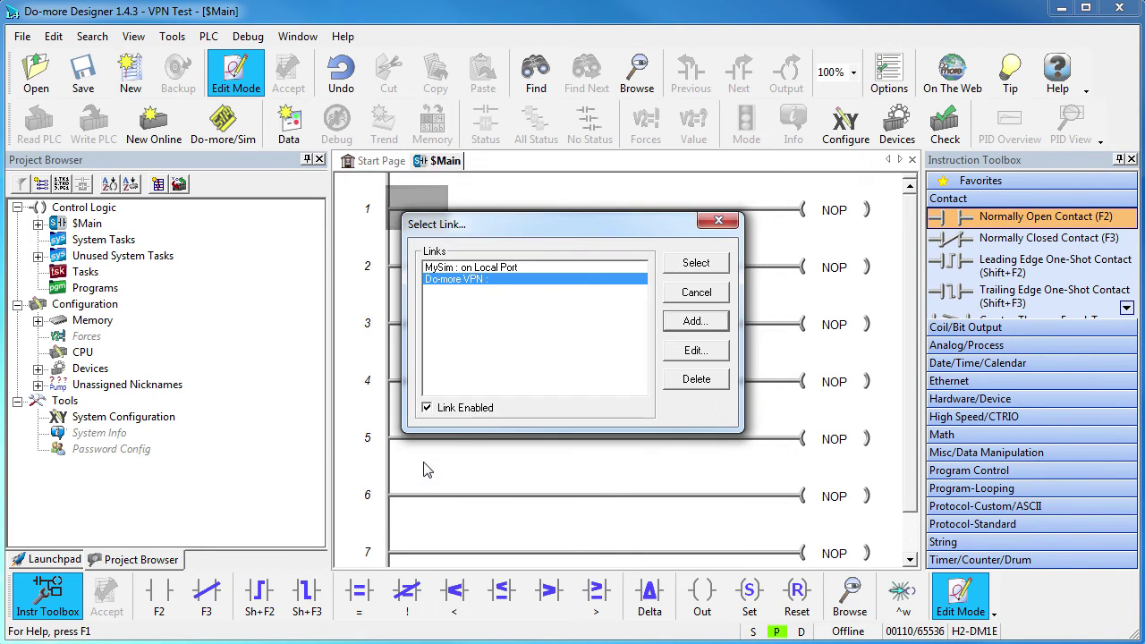
Select the Do-more VPN link, keep the disk project, and continue online despite the memory mismatch.
{"action": "left_click", "coordinate": [696, 262]}
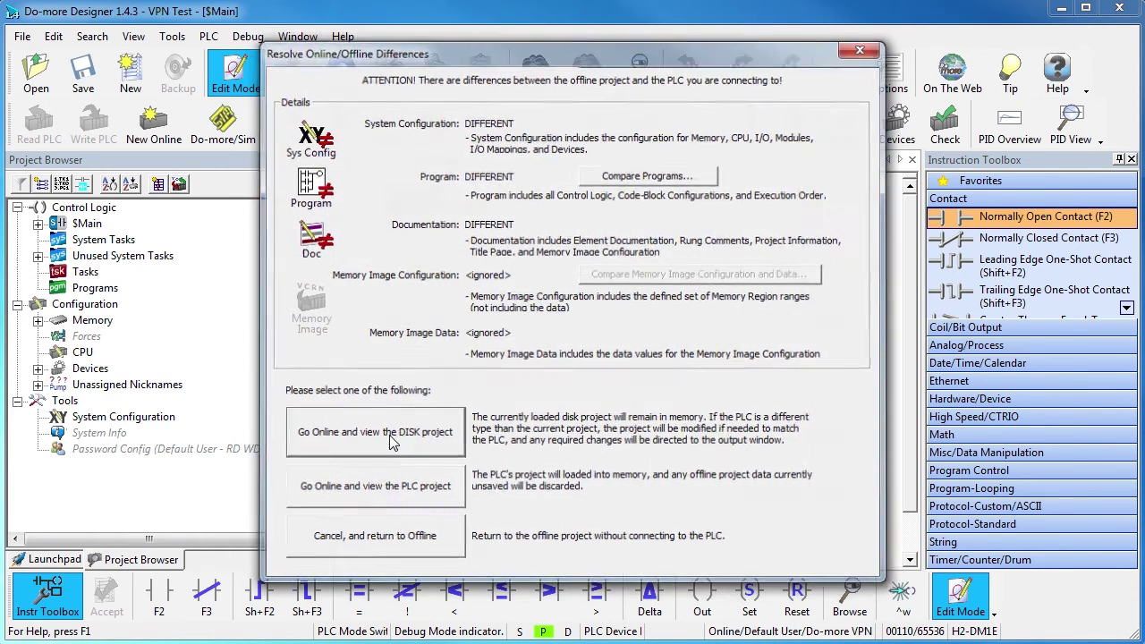
{"action": "left_click", "coordinate": [391, 443]}
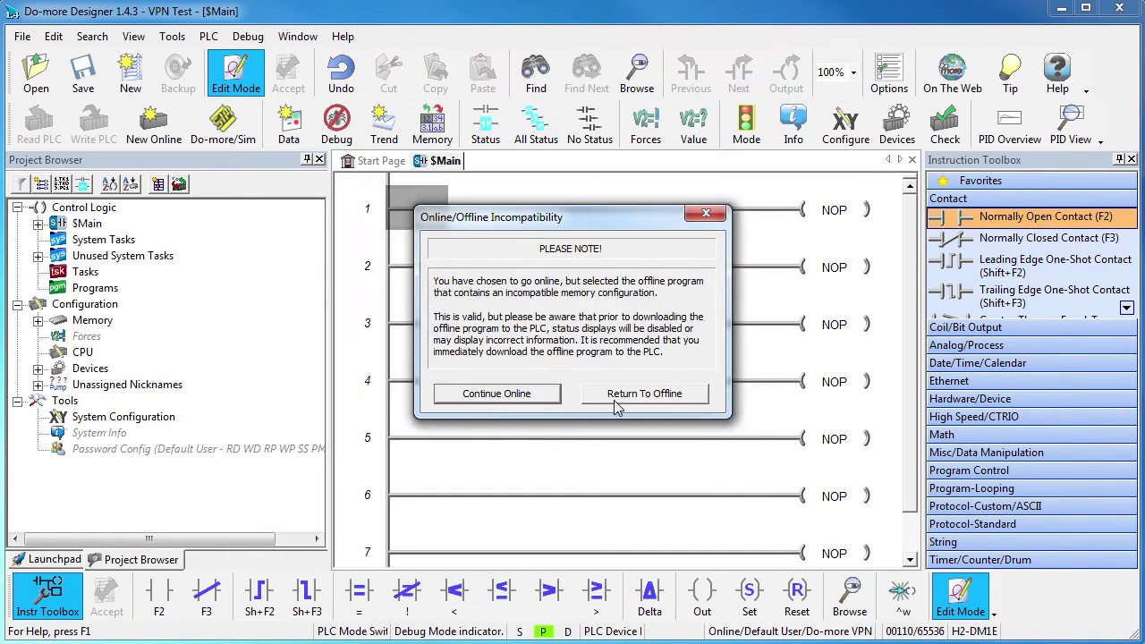
{"action": "left_click", "coordinate": [533, 400]}
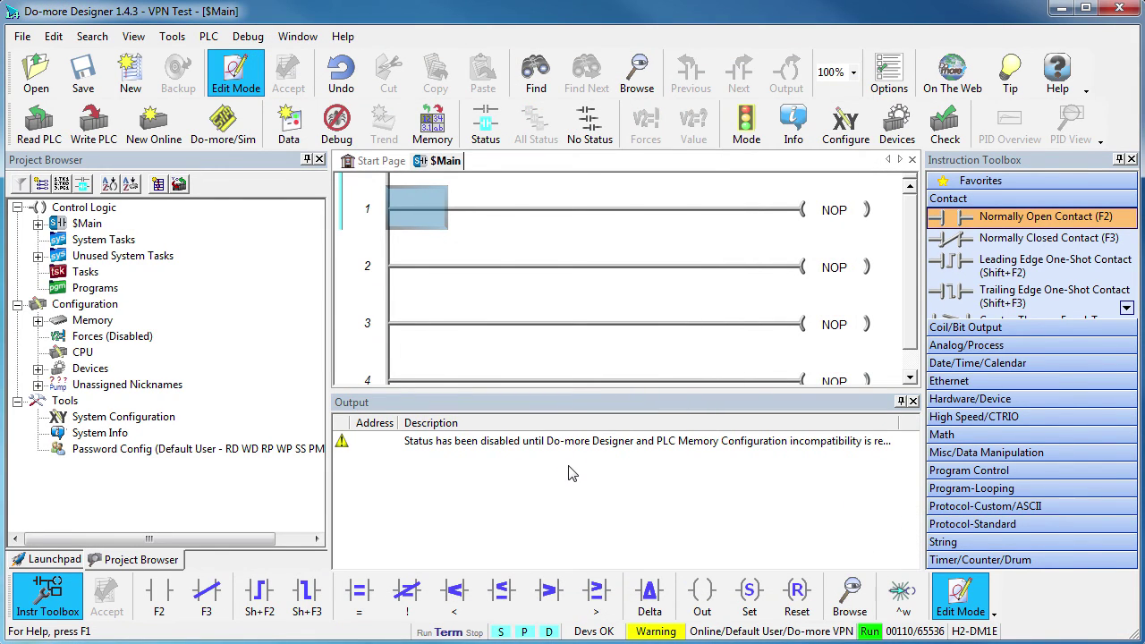